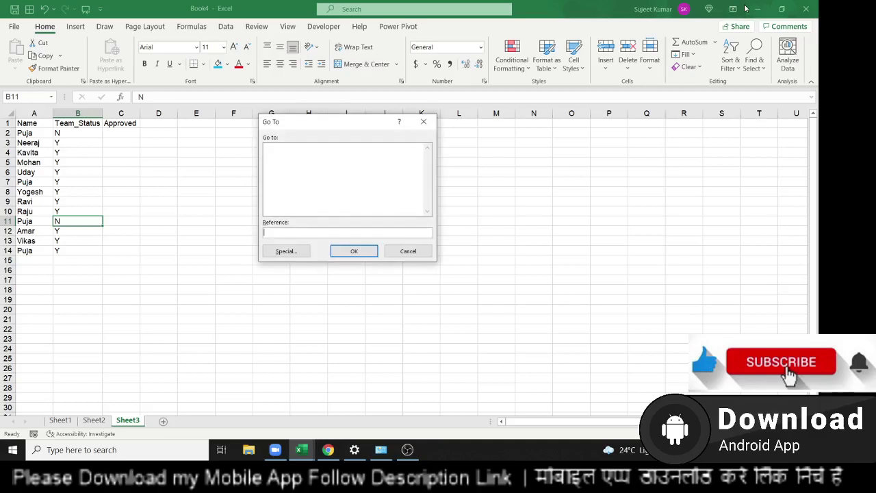
Point out Puja's repeated entries in rows 2, 7, 11 and 14 and their Approved cells.
key("Escape")
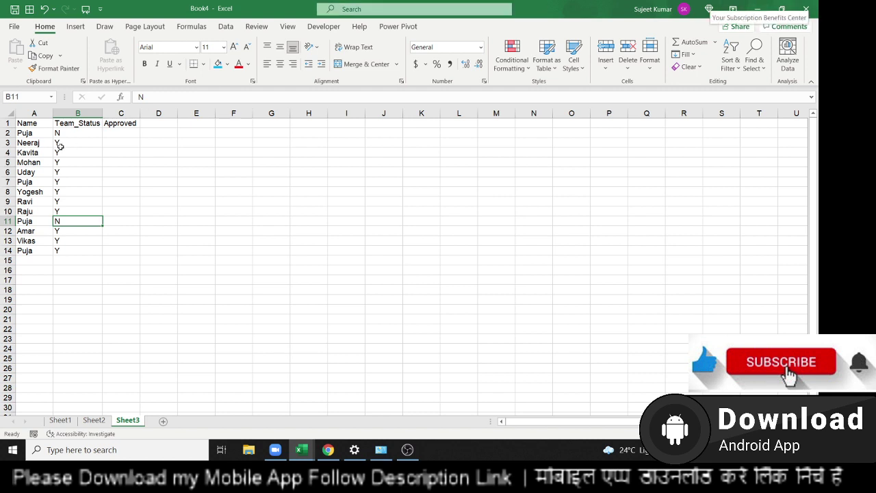
mouse_move(37, 135)
left_mouse_down()
mouse_move(30, 258)
mouse_move(81, 175)
mouse_move(78, 132)
left_mouse_up()
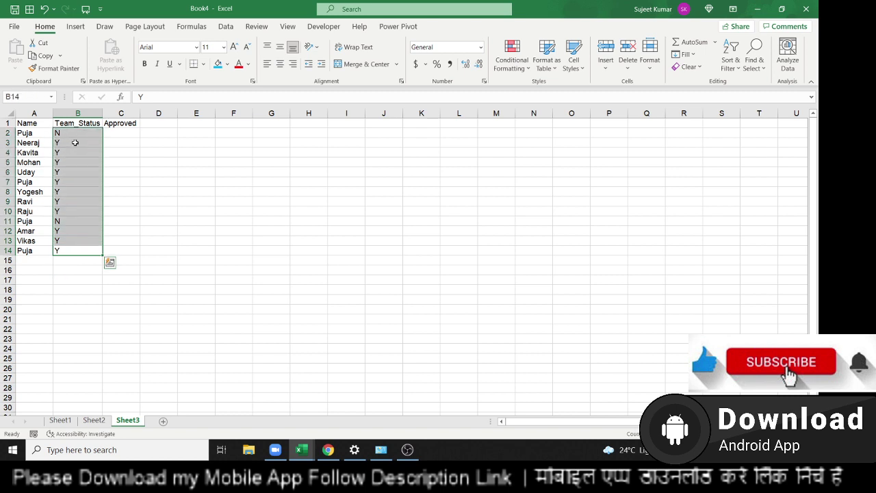
left_click(119, 134)
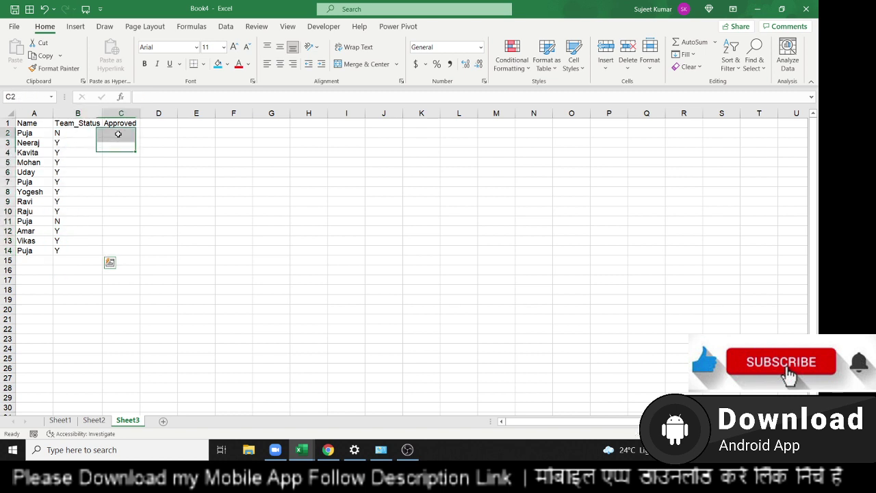
left_click(115, 208)
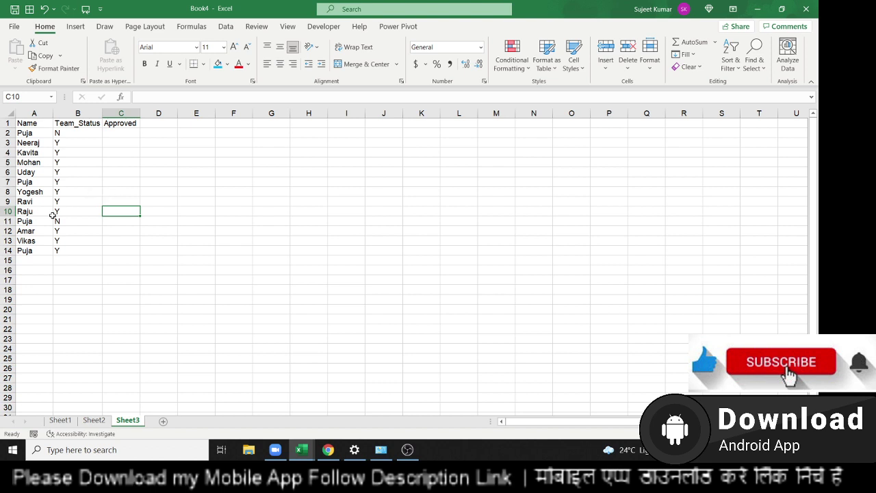
left_click(27, 250)
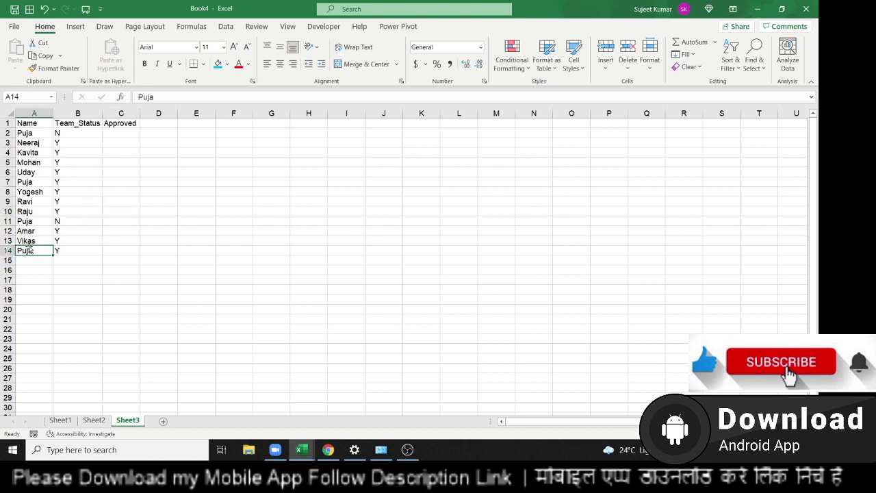
left_click(34, 222)
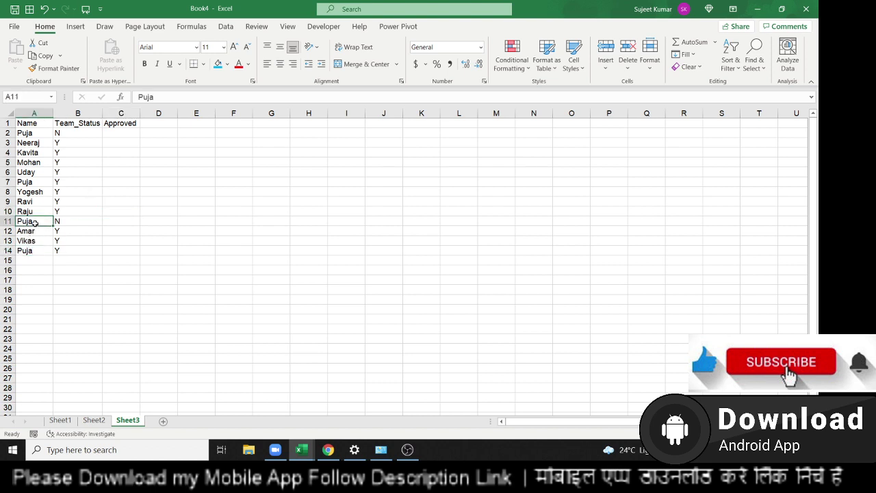
left_click(39, 183)
left_click(39, 134)
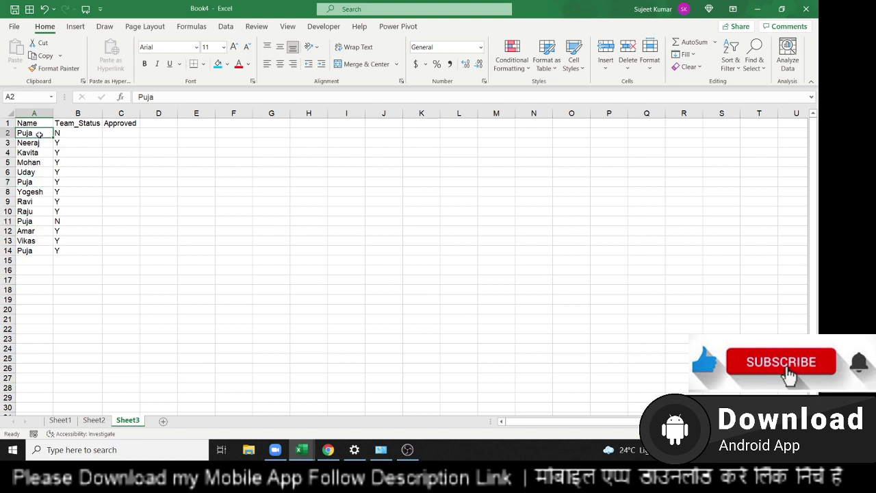
left_click(22, 184)
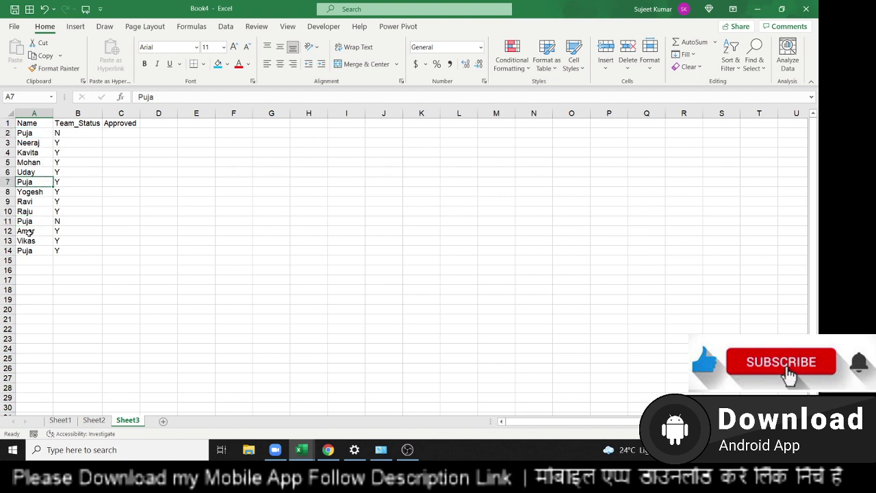
left_click(29, 223)
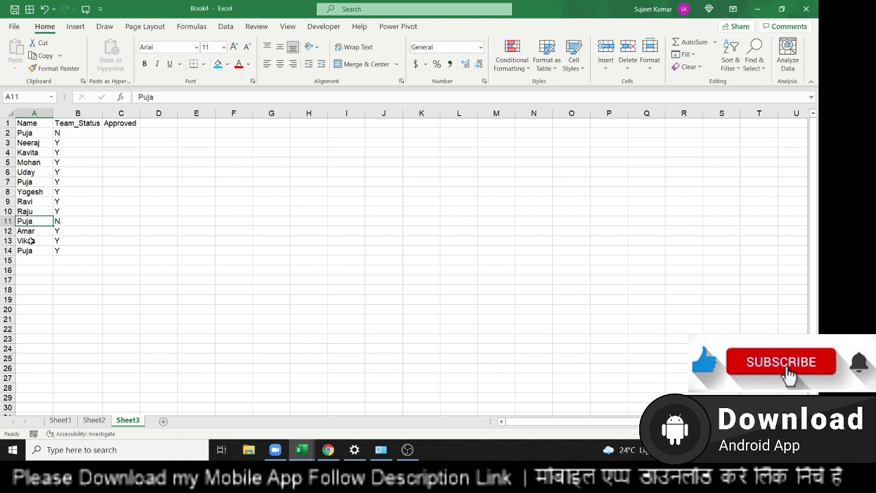
left_click(31, 241)
left_click(33, 252)
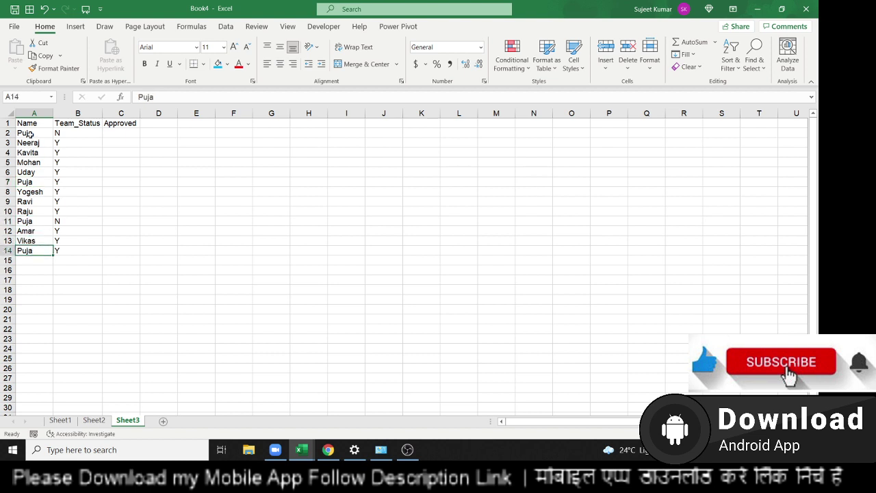
mouse_move(30, 135)
left_mouse_down()
mouse_move(41, 250)
mouse_move(76, 135)
left_mouse_up()
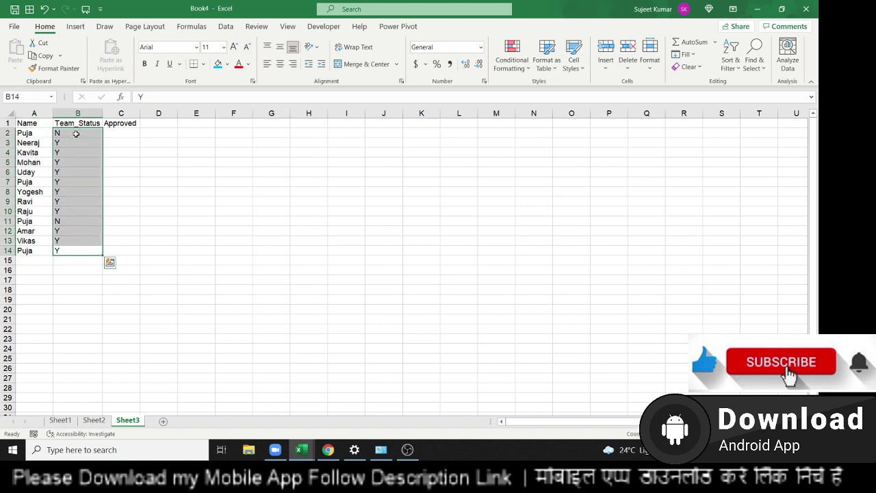
left_click_drag(133, 135, 123, 255)
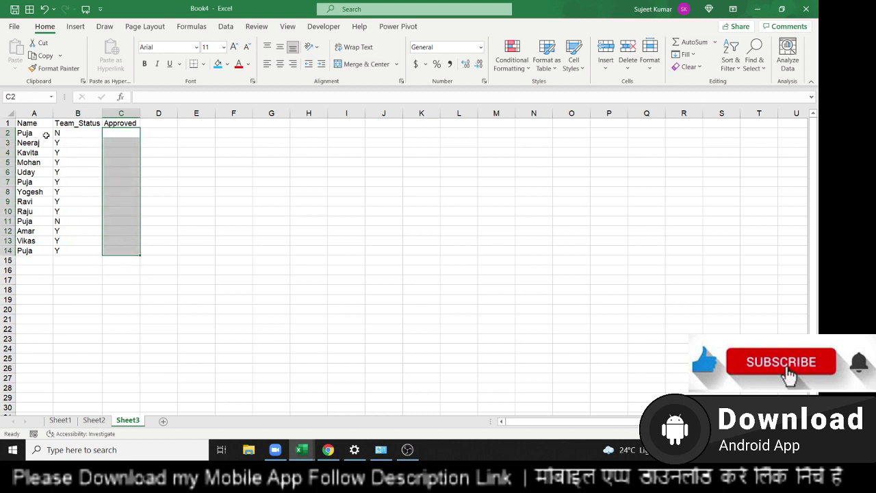
left_click(72, 135)
Manually mark Puja's Approved cells C2, C7 and C11 with N.
left_click(129, 135)
type("N")
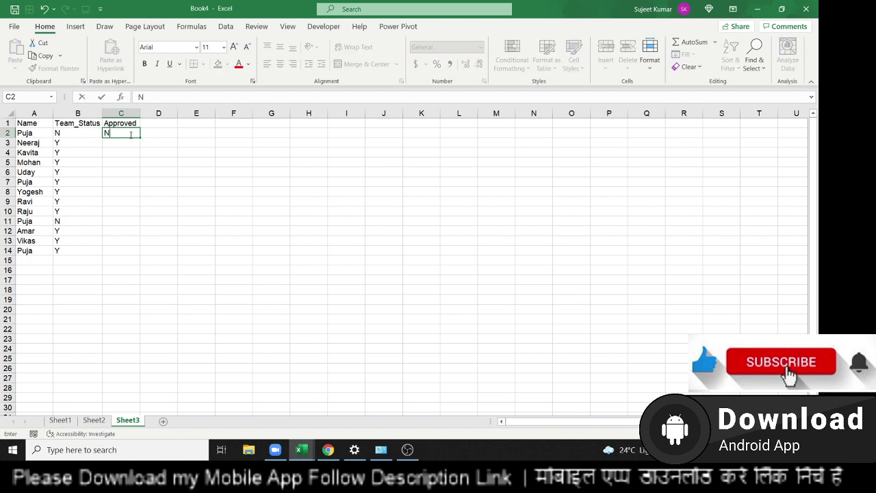
left_click(122, 183)
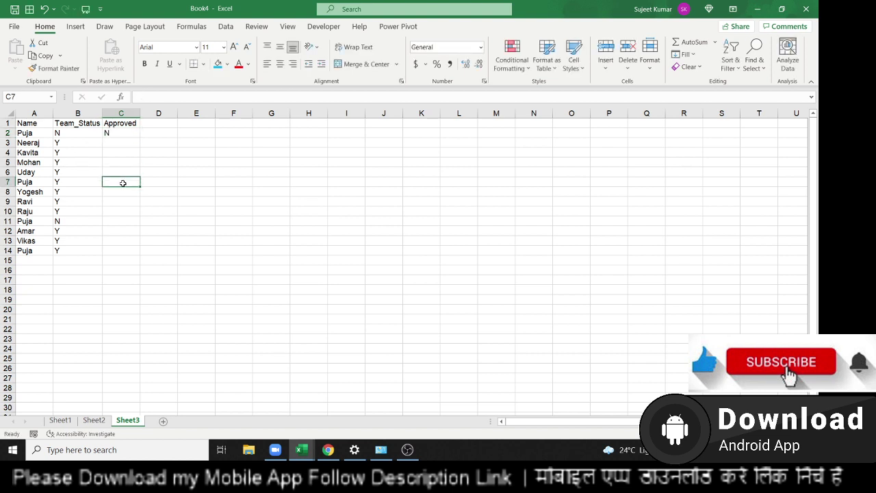
type("N")
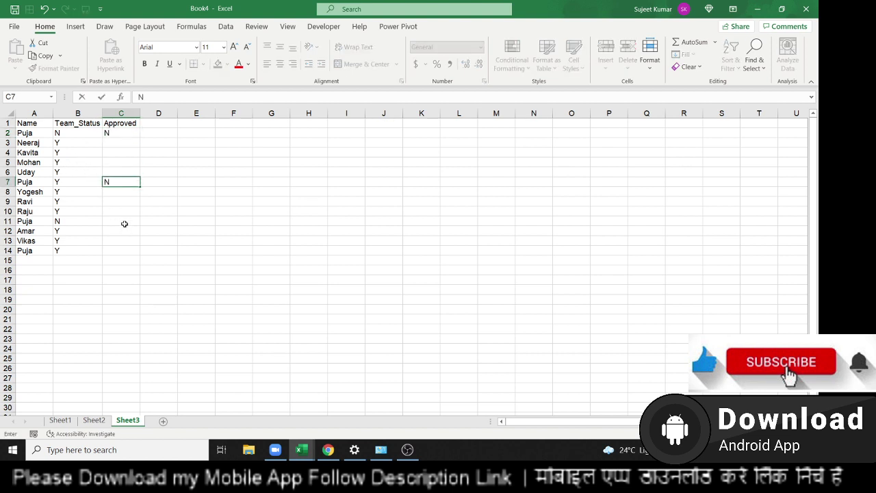
left_click(124, 224)
type("N")
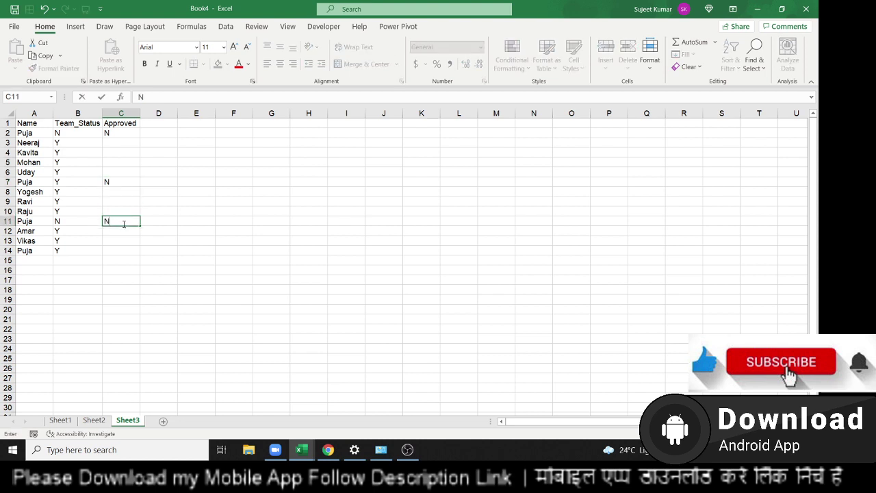
left_click(193, 189)
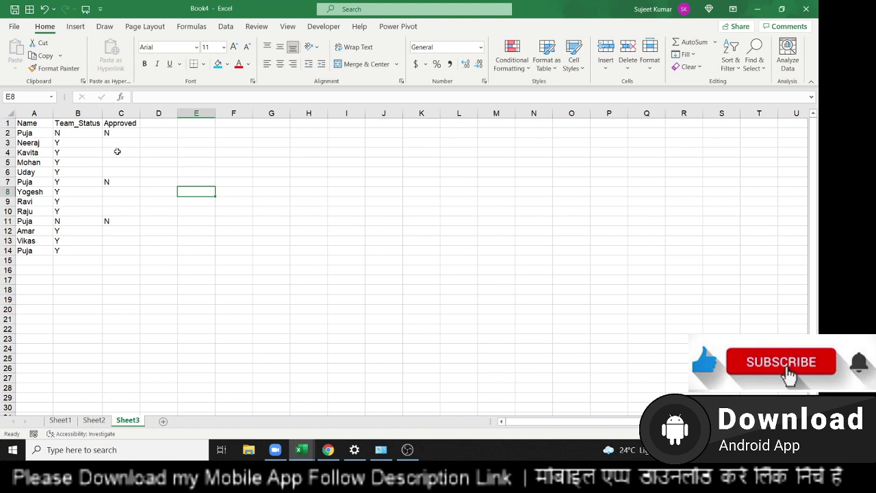
Clear the manually entered N marks from the Approved column.
left_click_drag(124, 135, 124, 213)
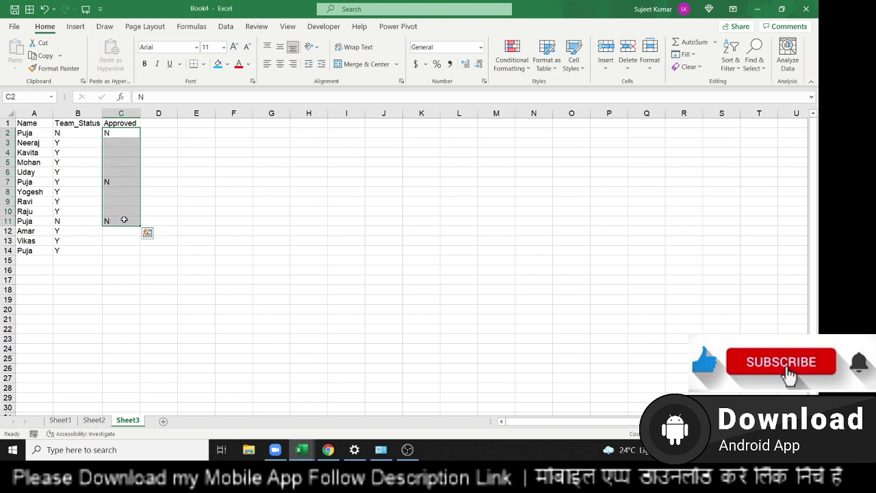
key("Delete")
left_click(129, 138)
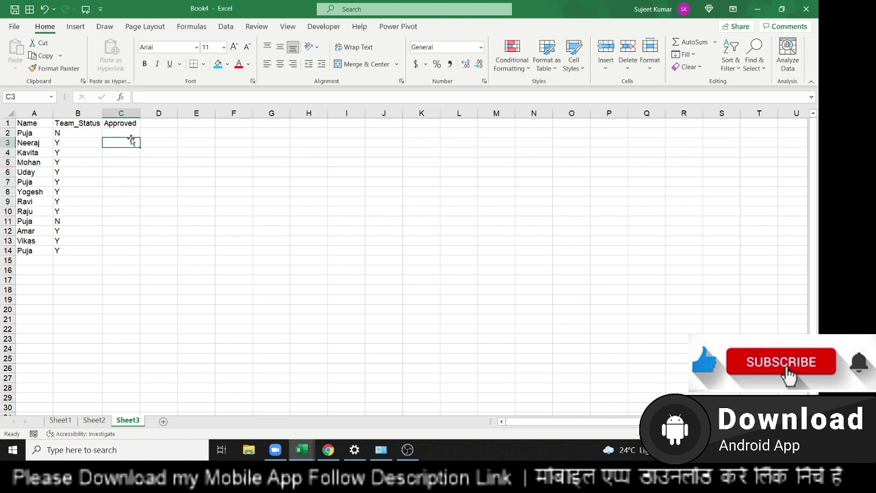
Enter =COUNTIFS(A:A,A2,B:B,"N") in C2, returning 2 for Puja.
left_click(128, 133)
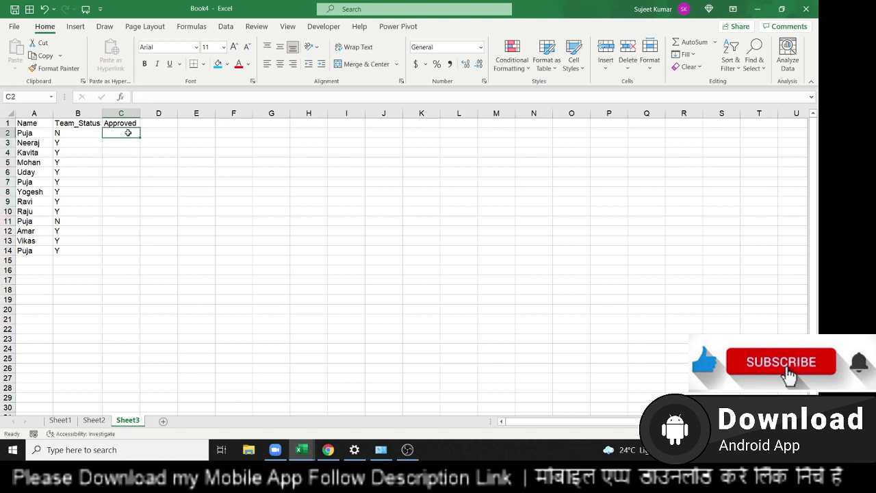
type("=coy")
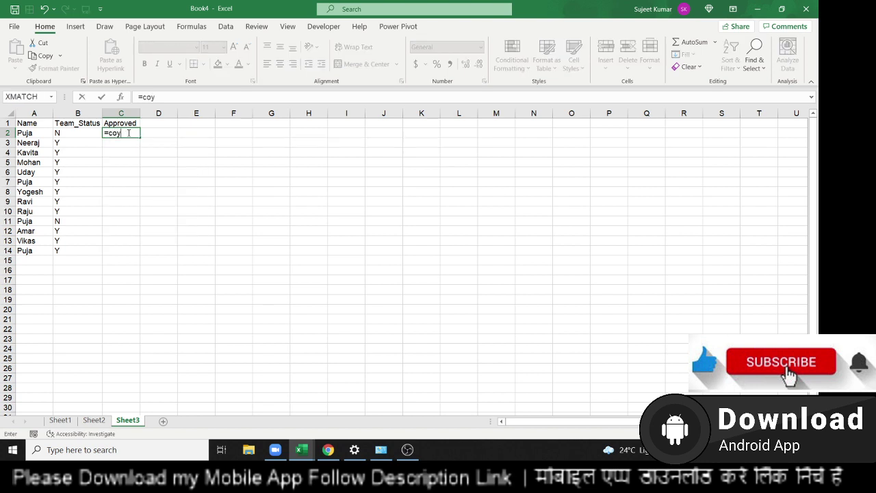
key("BackSpace")
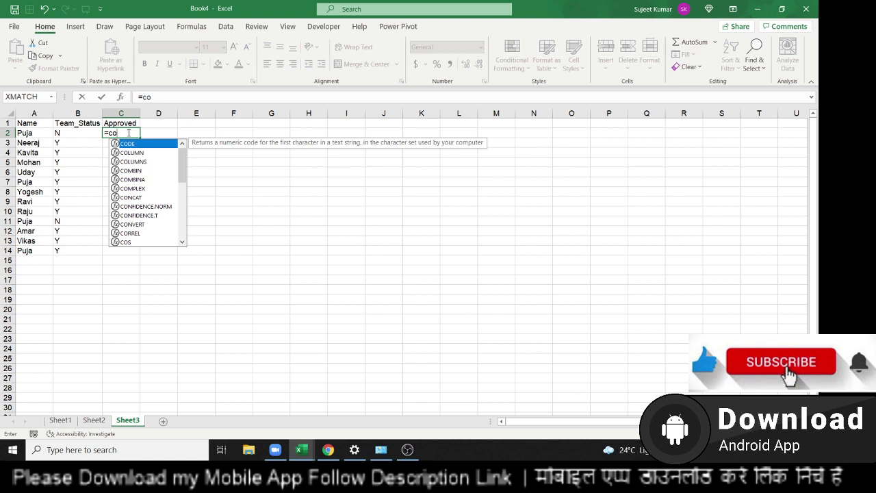
type("u")
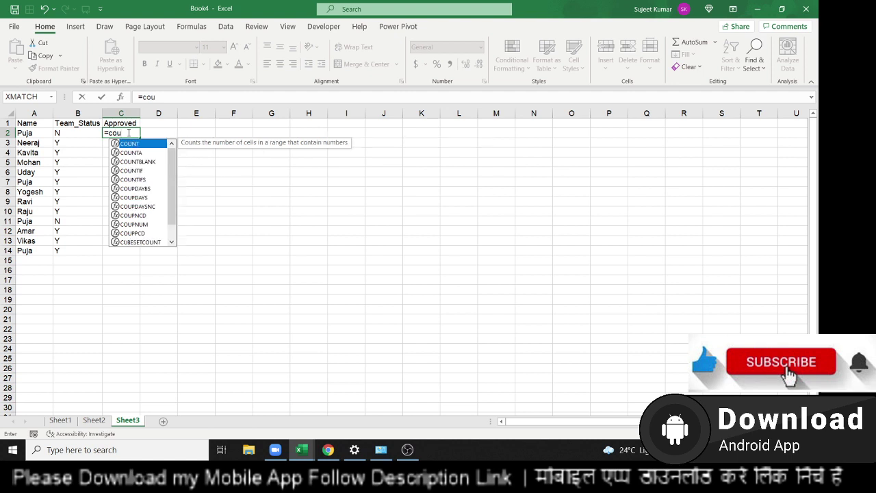
key("Down")
key("Down")
key("Down")
key("Down")
key("Tab")
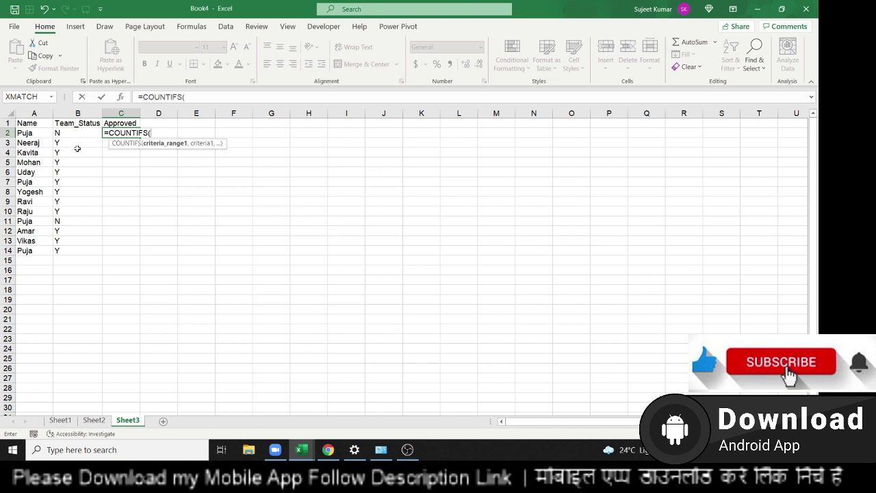
left_click(26, 113)
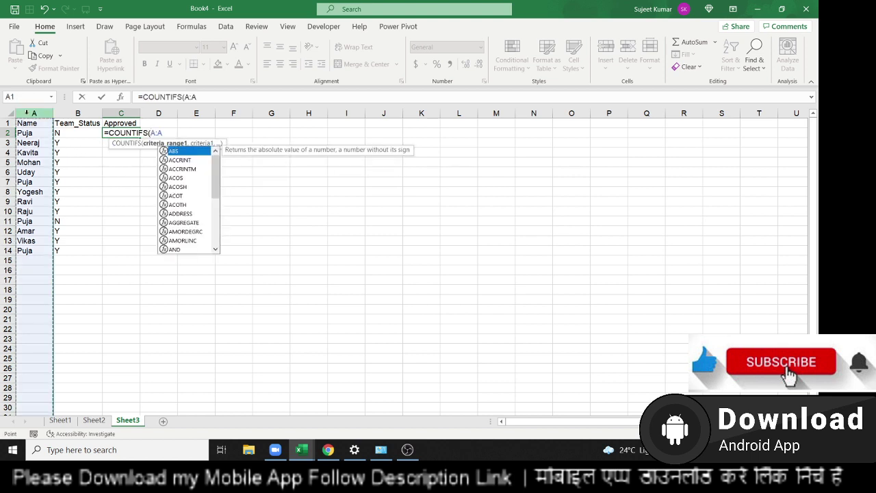
type(",")
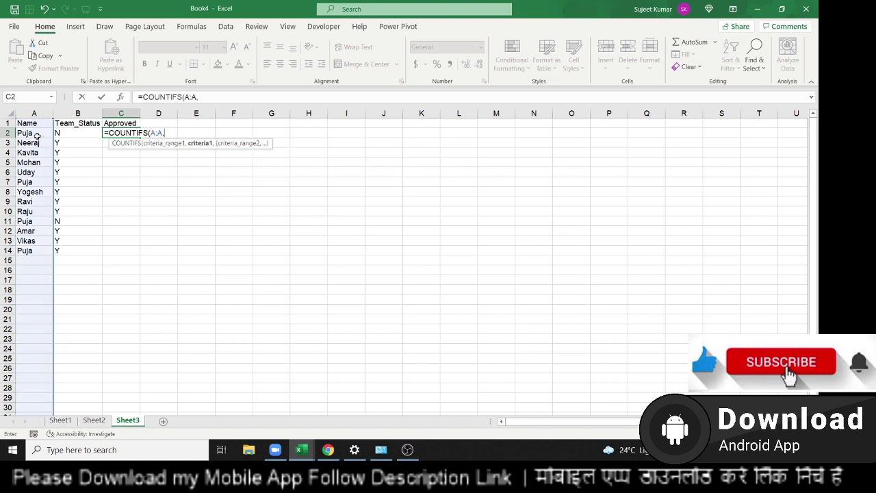
left_click(34, 133)
type(",")
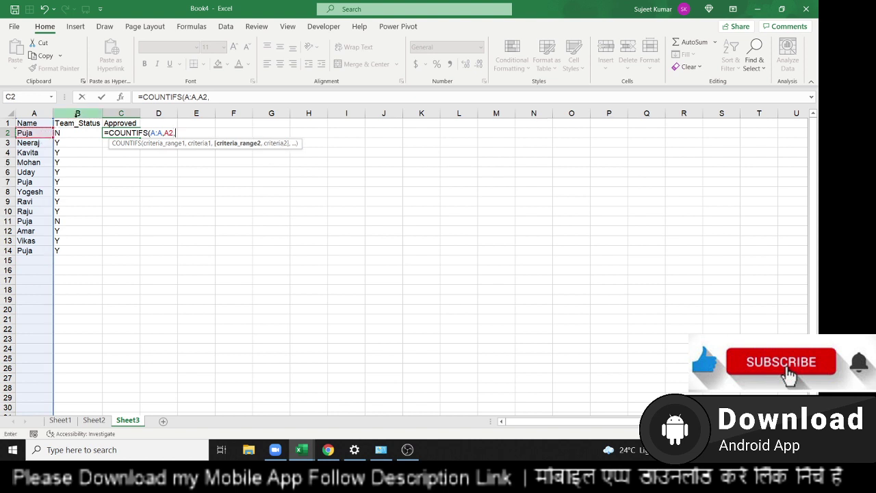
left_click(78, 114)
type(",\"")
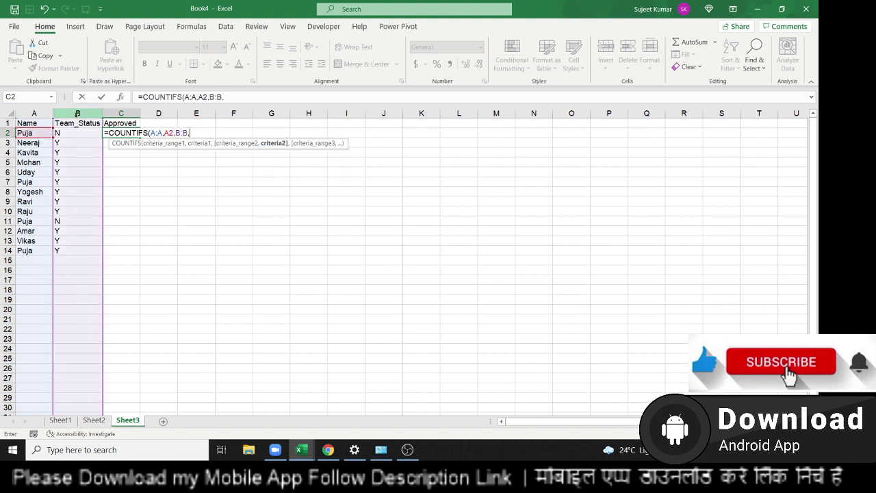
type("N")
key("Return")
key("Up")
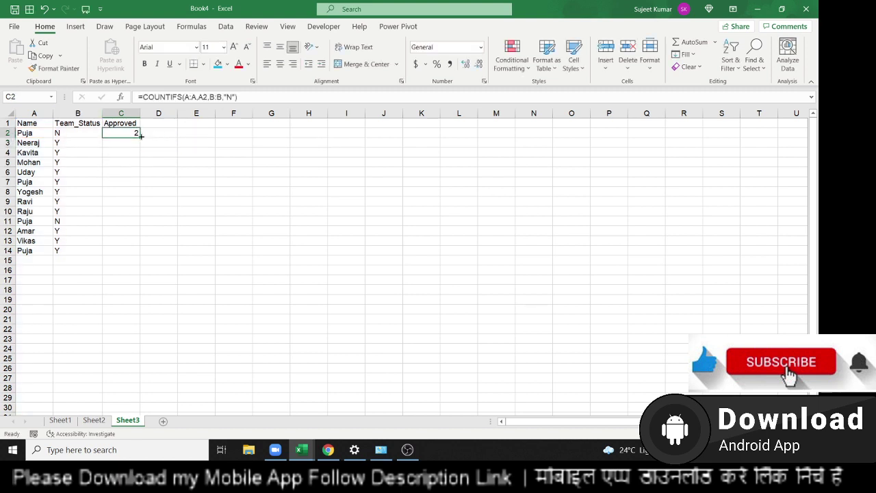
Copy C2's COUNTIFS formula down to C14 and spot-check the counts in rows 8, 11, 13 and 14.
left_click_drag(140, 138, 138, 261)
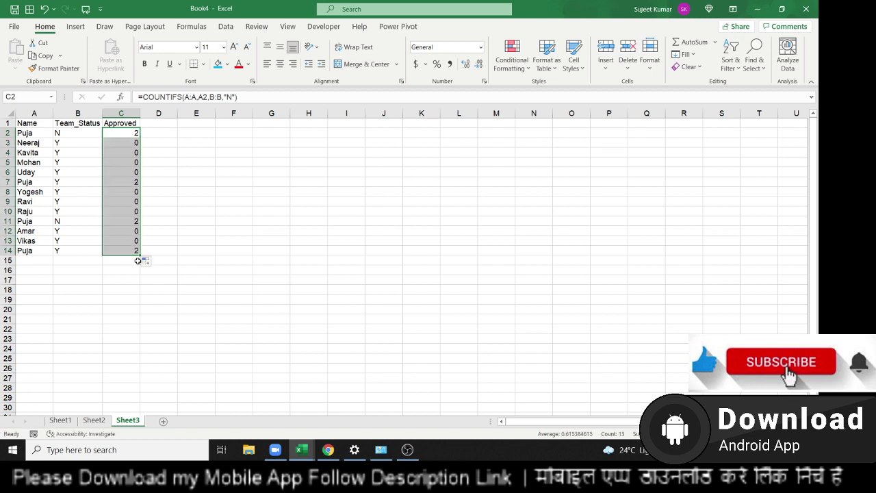
left_click(62, 152)
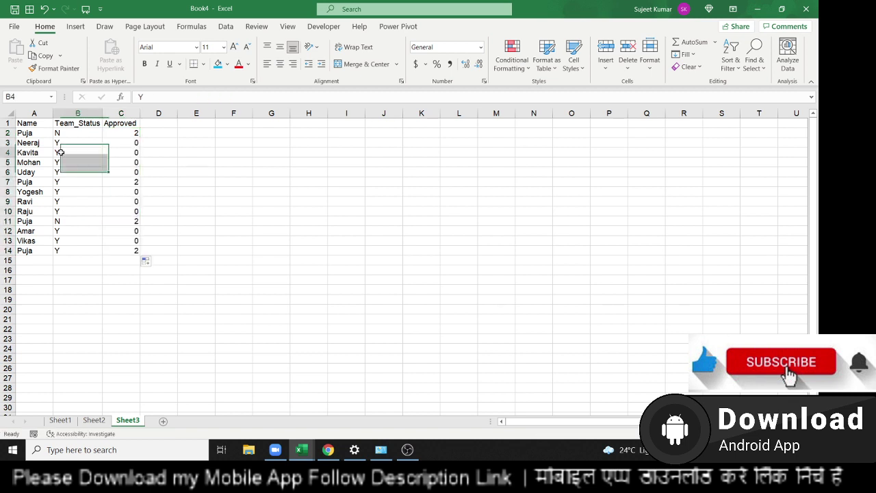
left_click(136, 191)
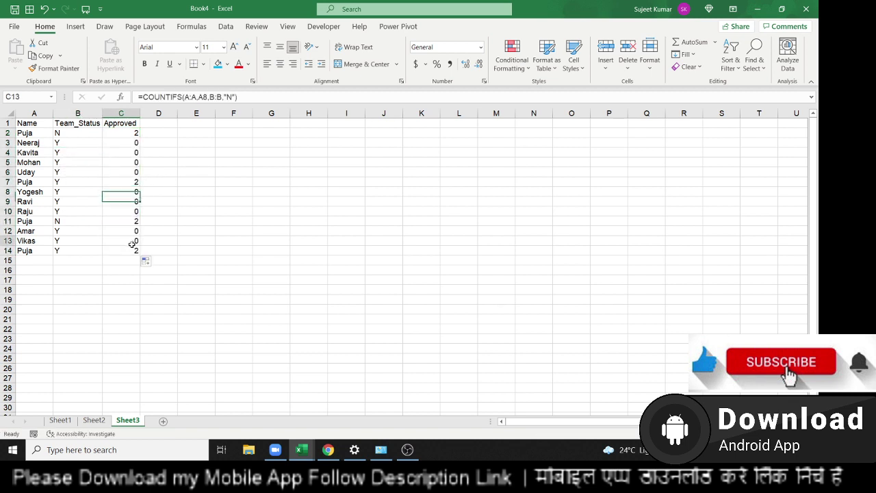
left_click(134, 241)
left_click(136, 222)
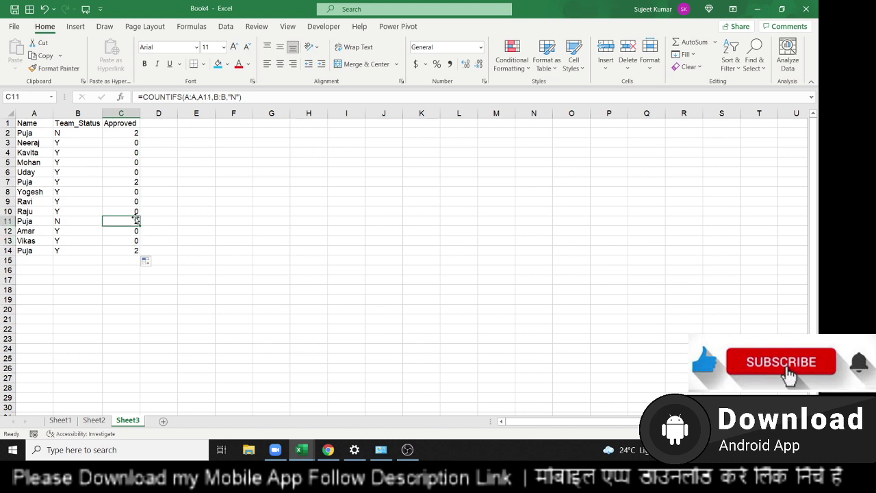
left_click(112, 249)
Overwrite Kavita in A4 with Uday copied from A6 and set B4's status to N.
left_click(30, 172)
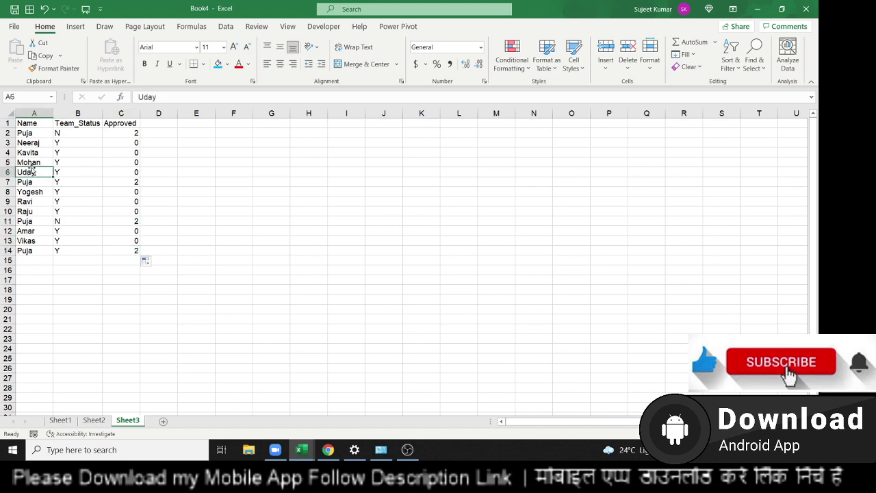
key("ctrl+c")
left_click(35, 152)
key("ctrl+v")
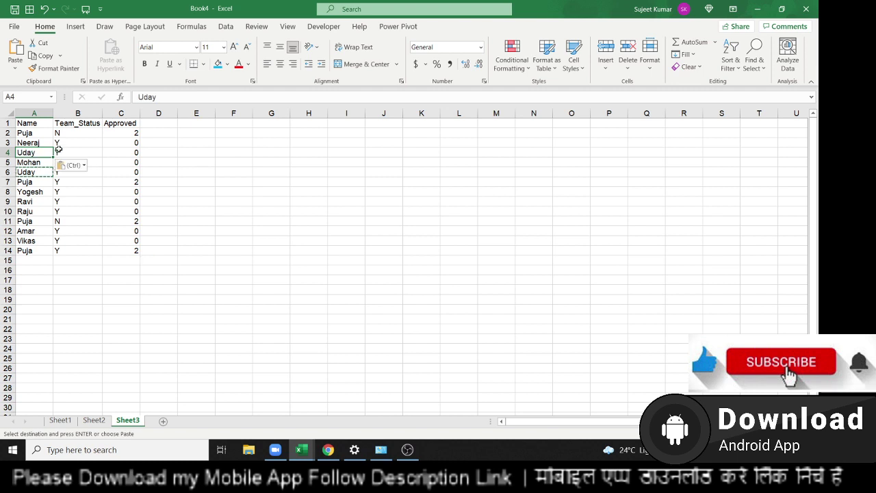
left_click(86, 149)
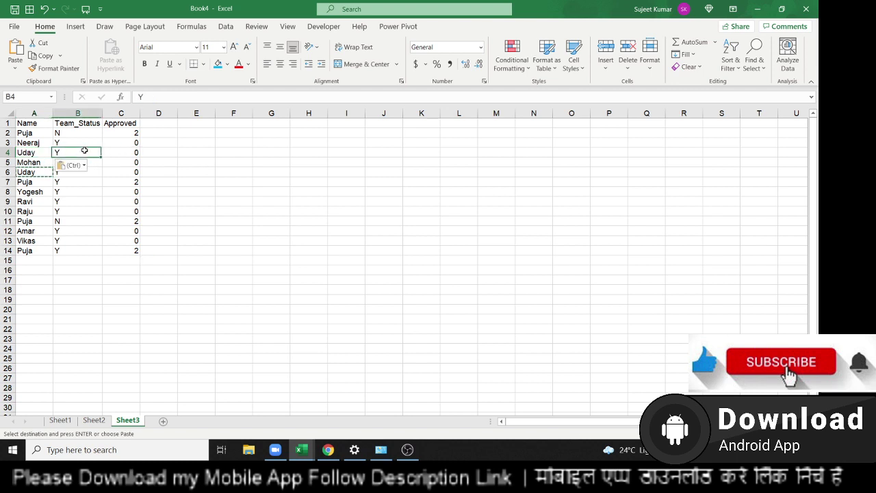
type("N")
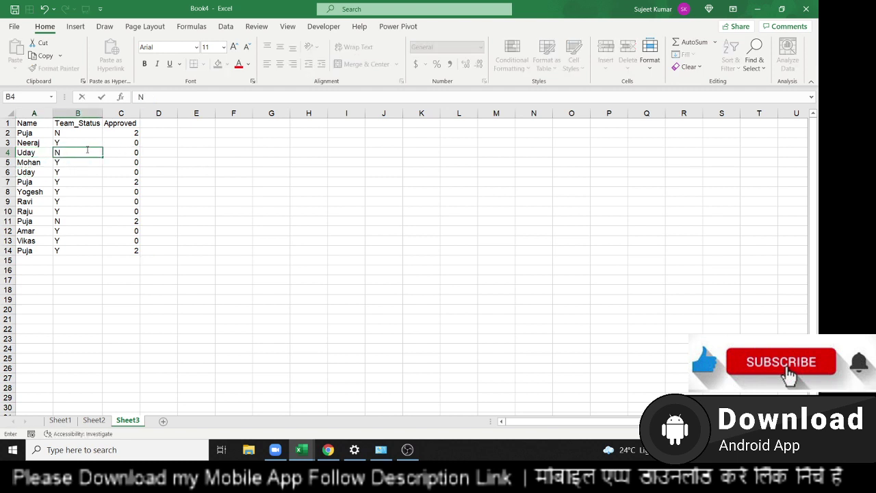
key("Return")
Wrap C2's count as =IF(COUNTIFS(A:A,A2,B:B,"N")=0,"Y","N"), so C2 shows N.
left_click(114, 152)
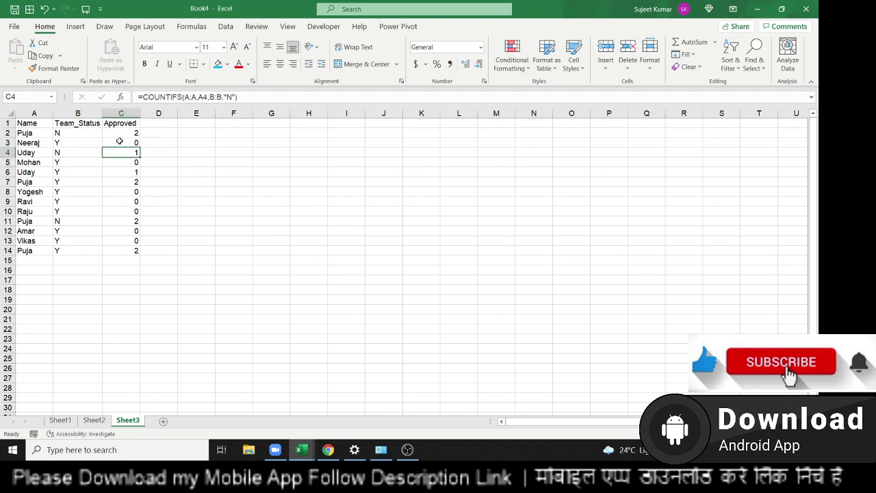
double_click(121, 134)
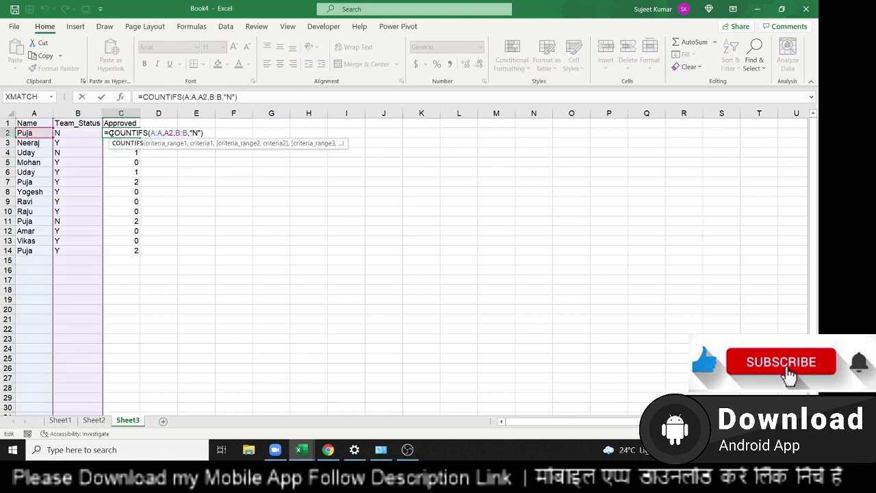
type("if")
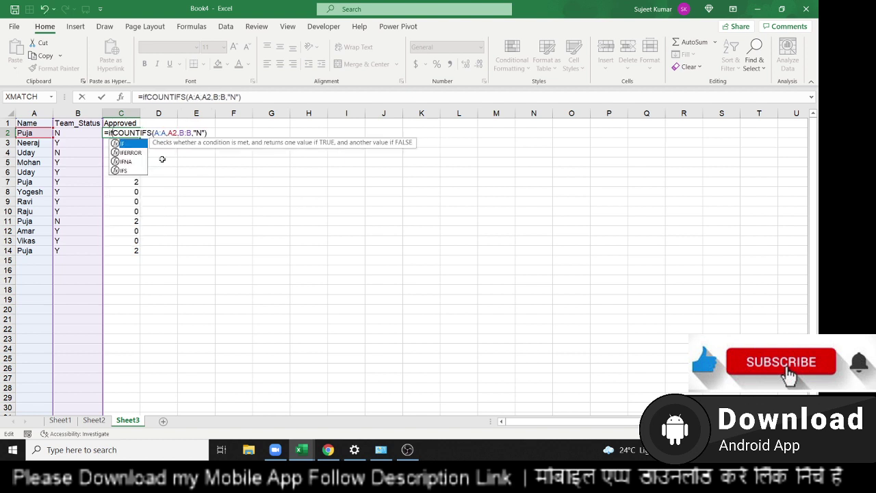
key("Tab")
left_click(219, 133)
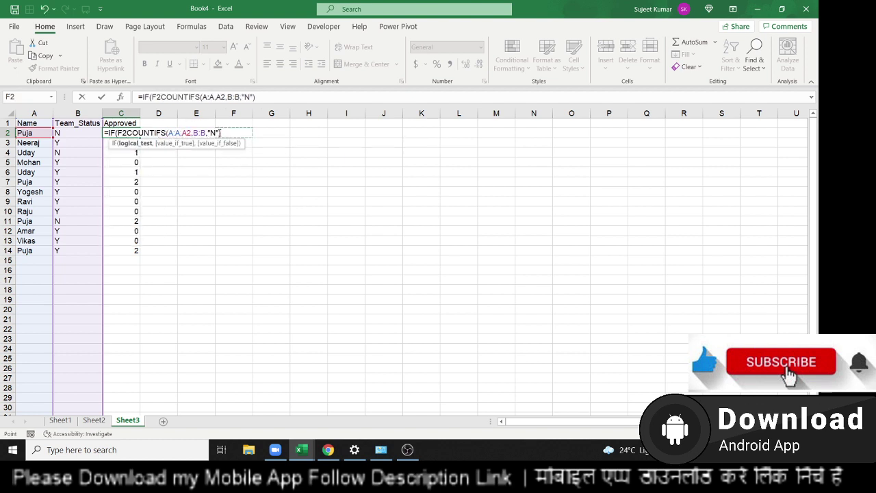
key("Escape")
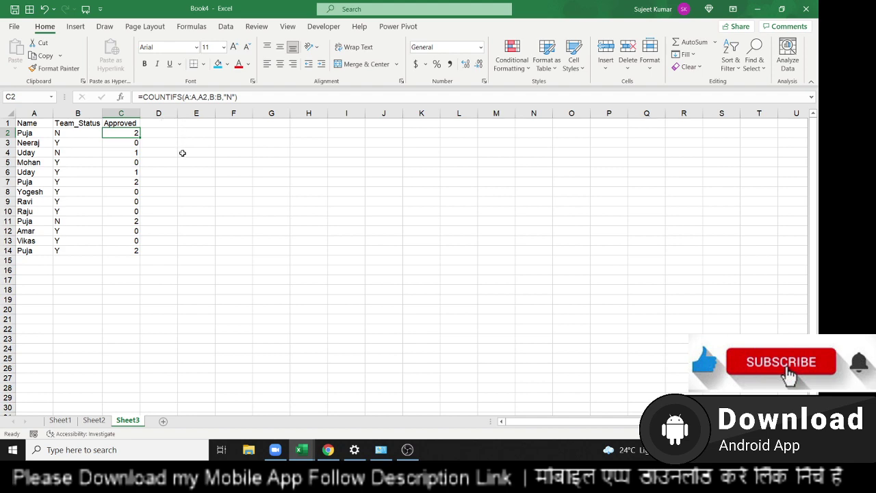
scroll(181, 166, "up", 5)
double_click(229, 154)
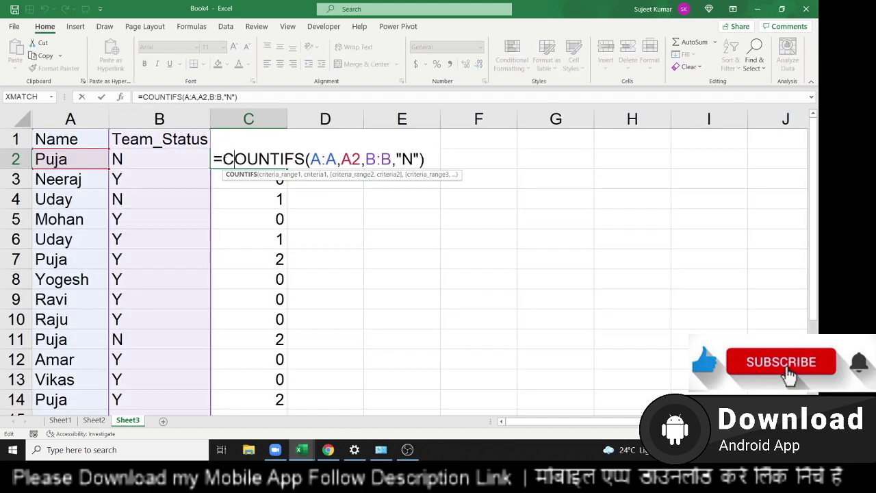
type("if")
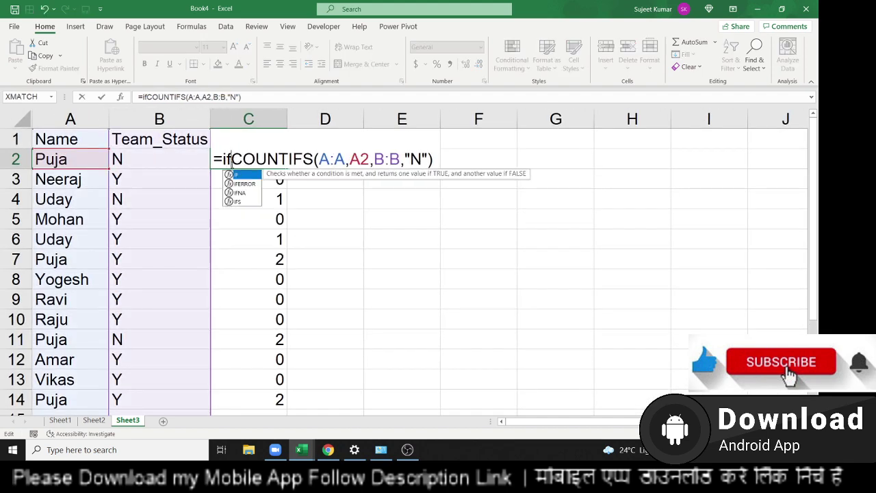
key("Tab")
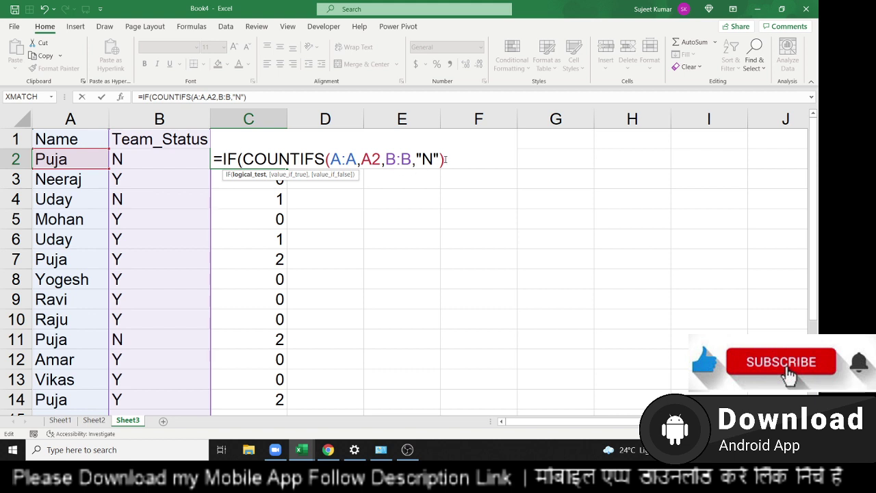
left_click(445, 160)
type("=")
type("0,\"")
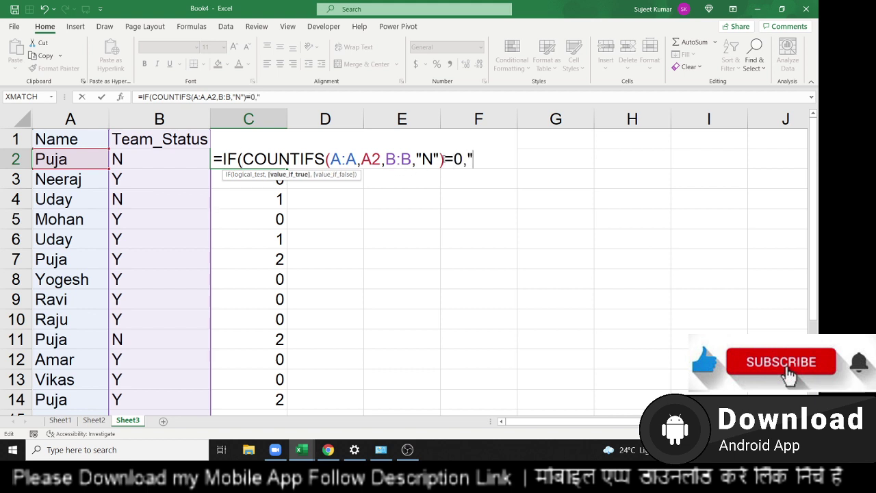
type("Y\",")
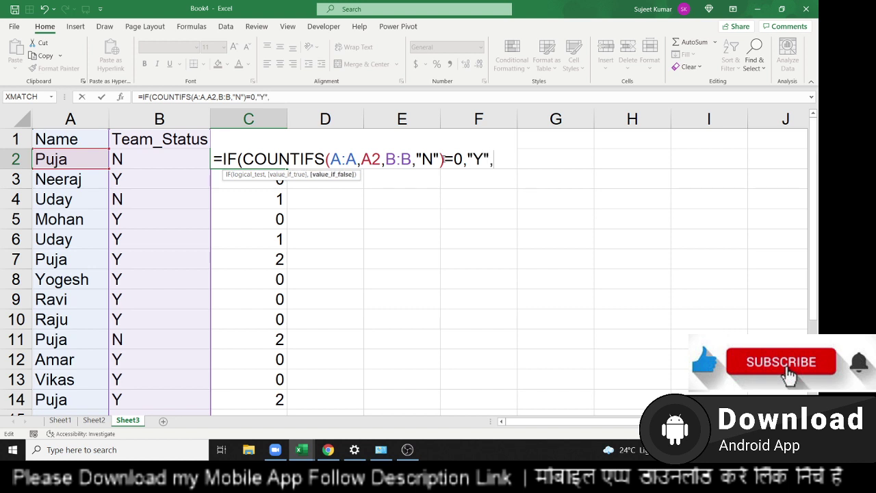
type("\"N\"")
type(")")
key("Return")
Fill the Y/N IF formula down to C14 and review C2's formula unchanged.
key("Up")
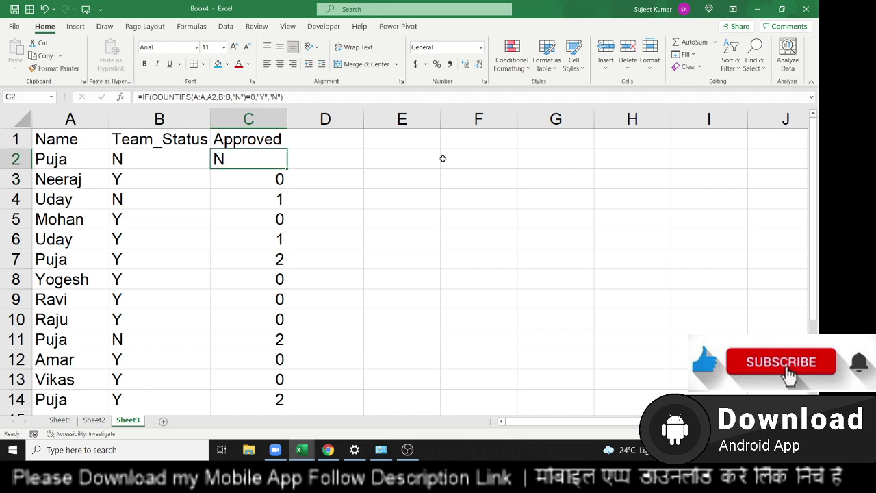
double_click(286, 168)
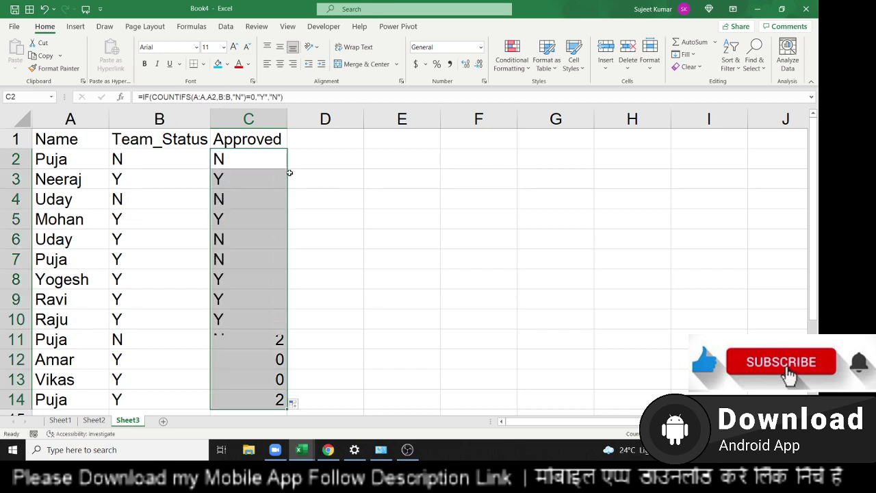
scroll(245, 195, "down", 2)
scroll(245, 196, "up", 2)
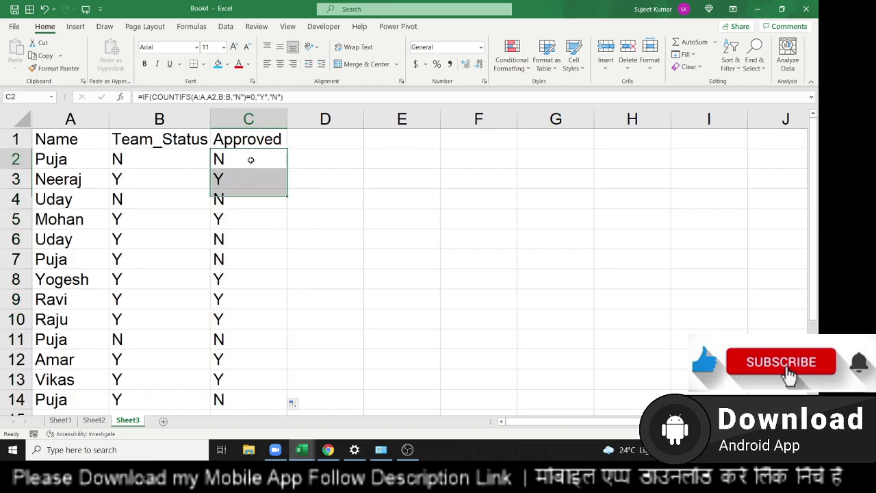
double_click(245, 160)
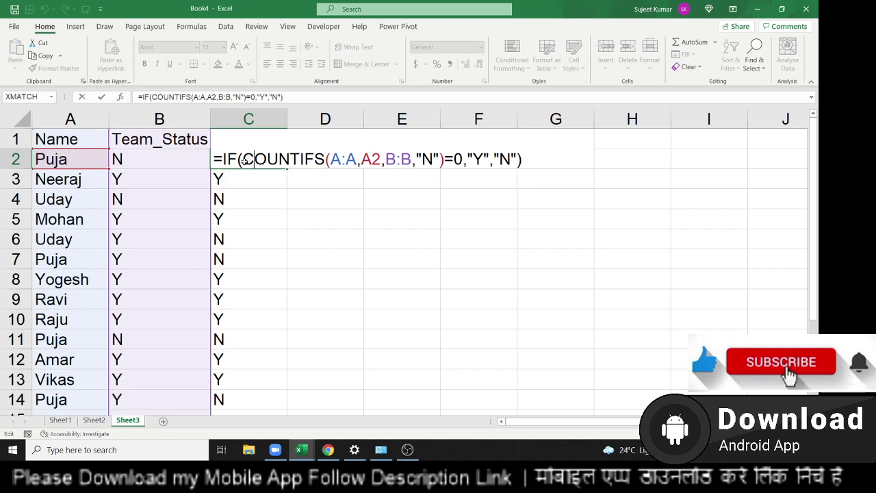
key("Escape")
left_click(220, 121)
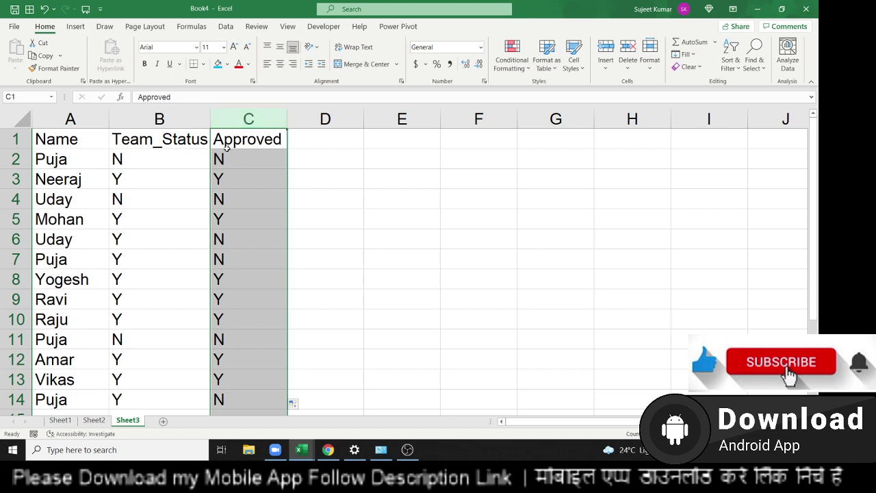
Insert a blank column before Approved and copy the Approved heading into the new C1.
left_click(241, 174)
left_click(254, 121)
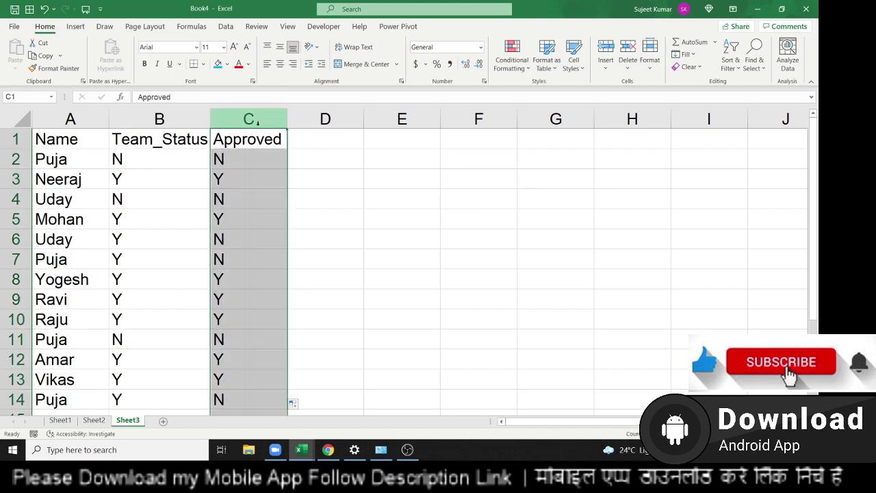
key("ctrl+shift+plus")
left_click(363, 142)
key("ctrl+c")
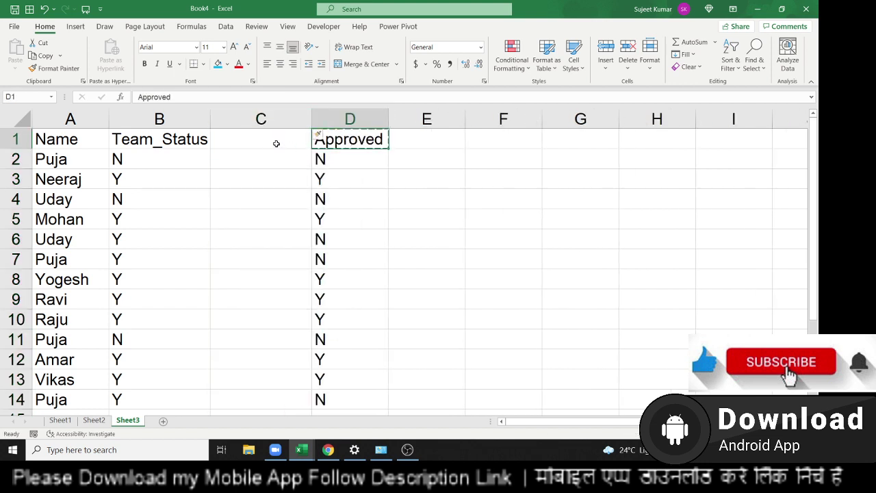
left_click(276, 143)
key("ctrl+v")
Select the Team_Status values and empty C2:C14, then settle on C2.
left_click(141, 167)
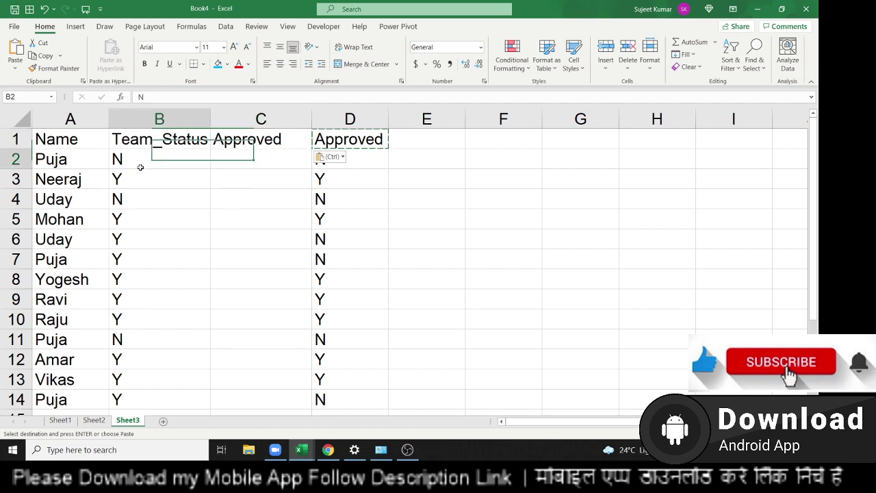
left_click_drag(141, 167, 118, 337)
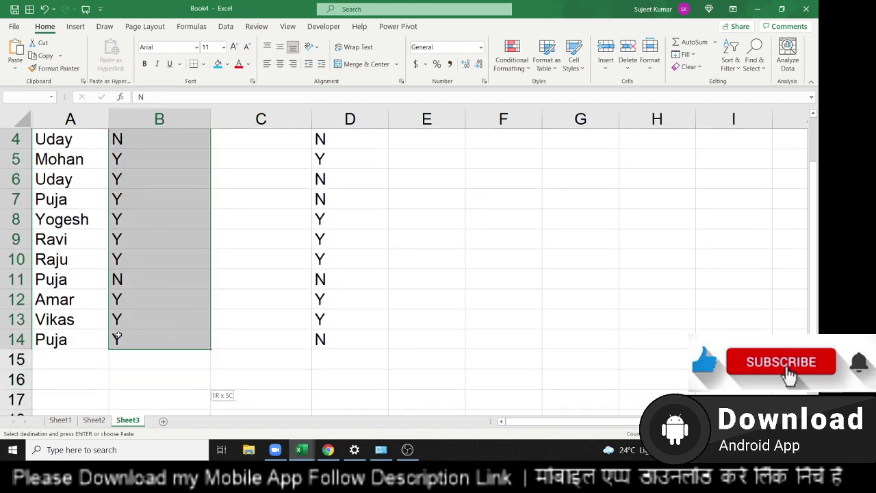
mouse_move(236, 342)
left_mouse_down()
mouse_move(248, 117)
mouse_move(251, 155)
left_mouse_up()
key("Escape")
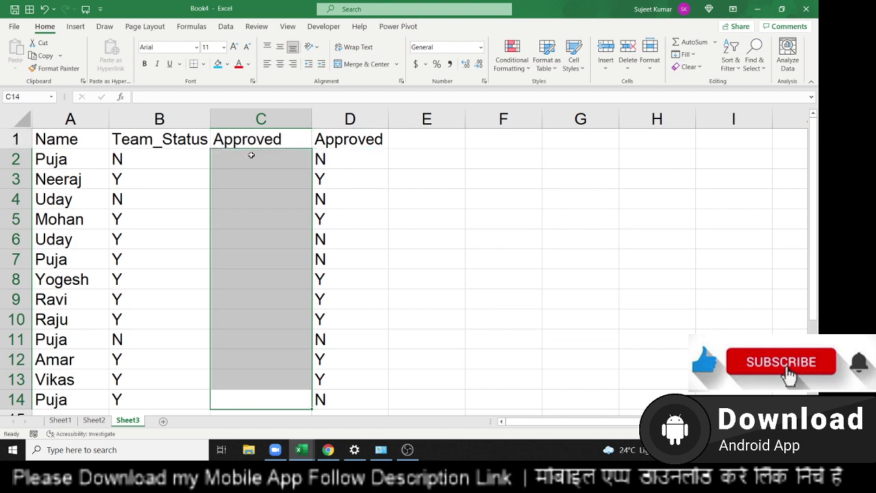
left_click(251, 155)
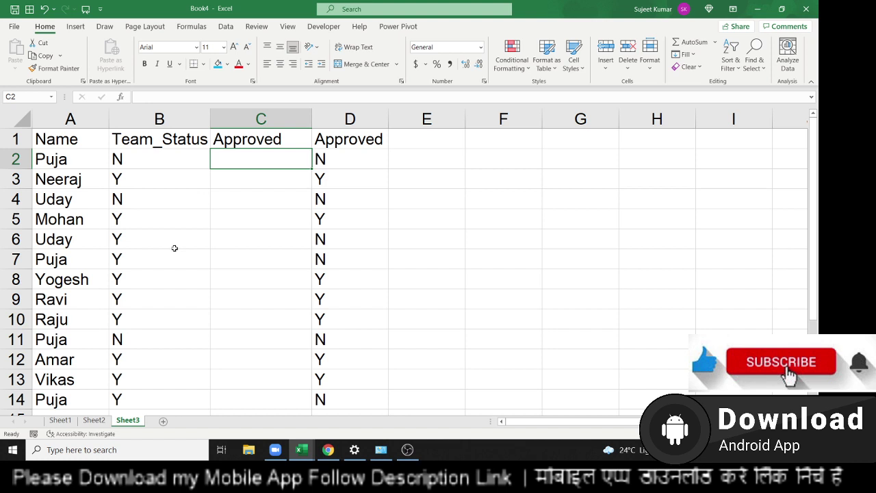
Enter =COUNTIF(B:B,"N") in C2, showing 3 N Team_Status entries.
type("=cou")
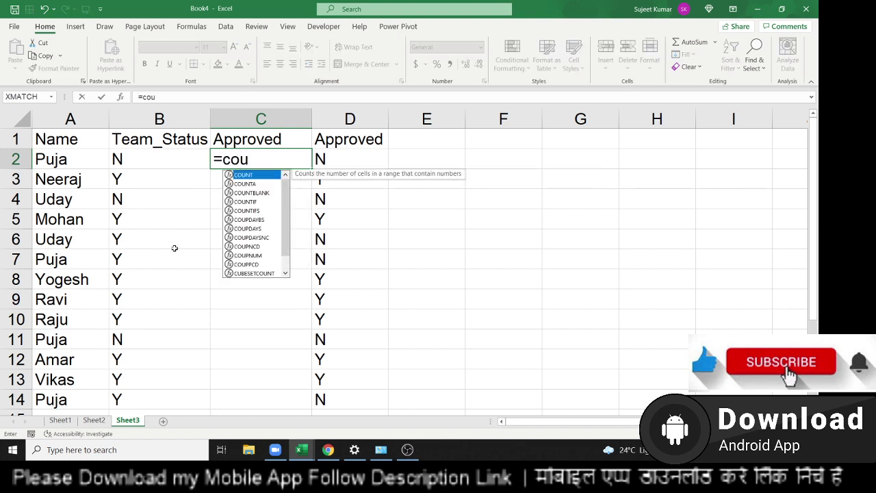
key("Down")
key("Down")
key("Down")
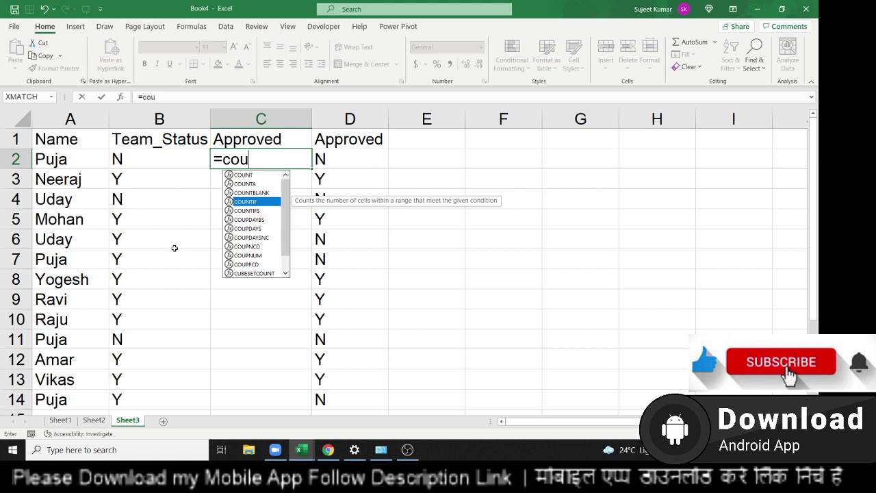
key("Tab")
key("ctrl+space")
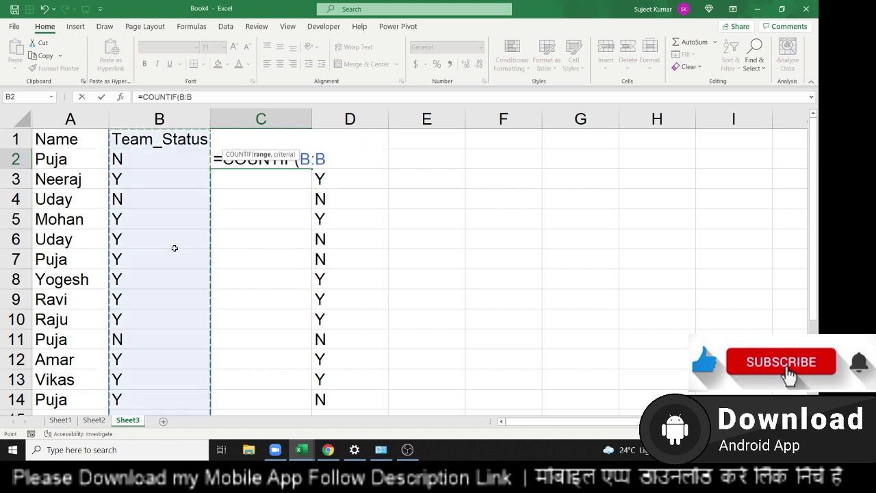
type(",\"N")
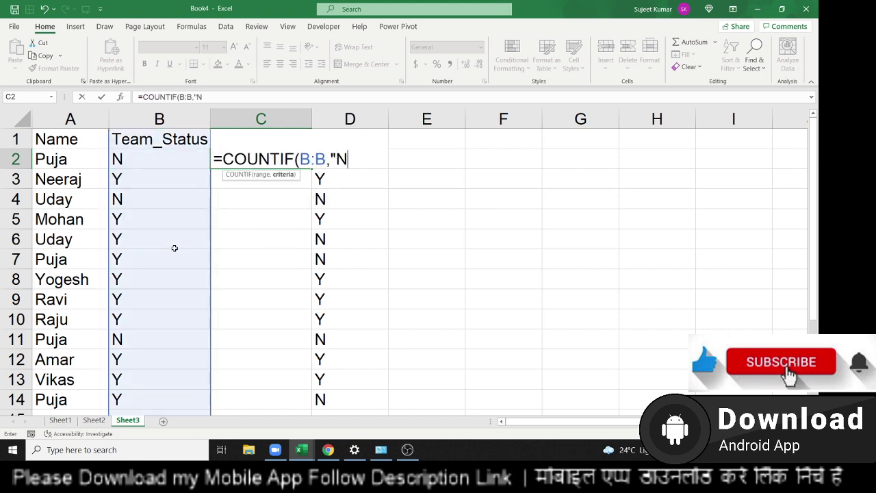
type("\"")
key("Return")
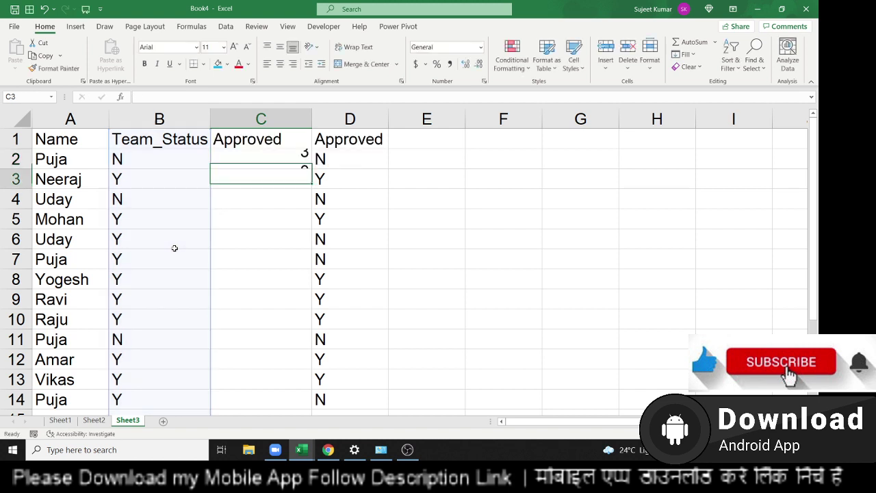
key("Up")
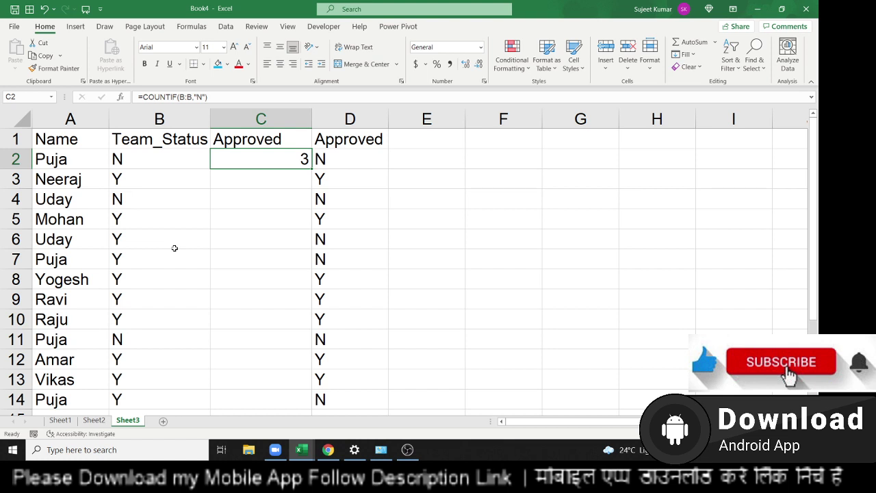
Clear the count in C2 and minimize Excel with Windows+D.
key("Delete")
key("super+d")
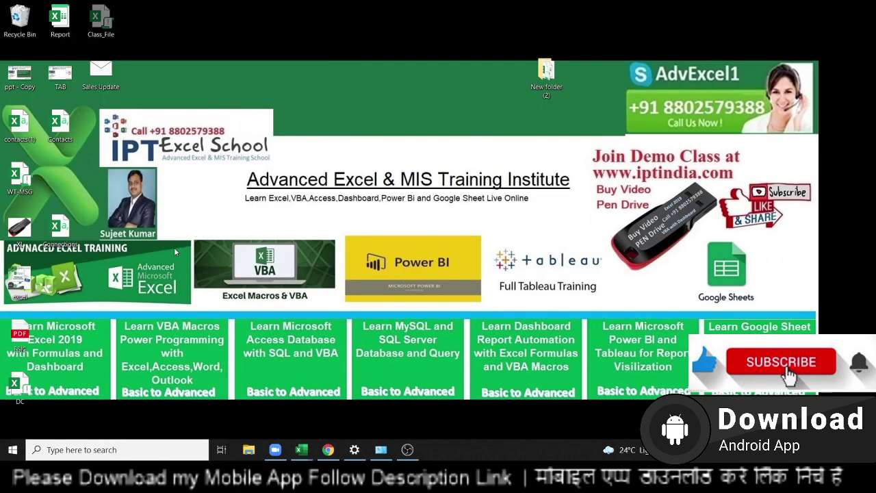
Load the EXCEL MIS TRAINING Play Store page in a new Chrome tab, then go back to Content store.
left_click(335, 452)
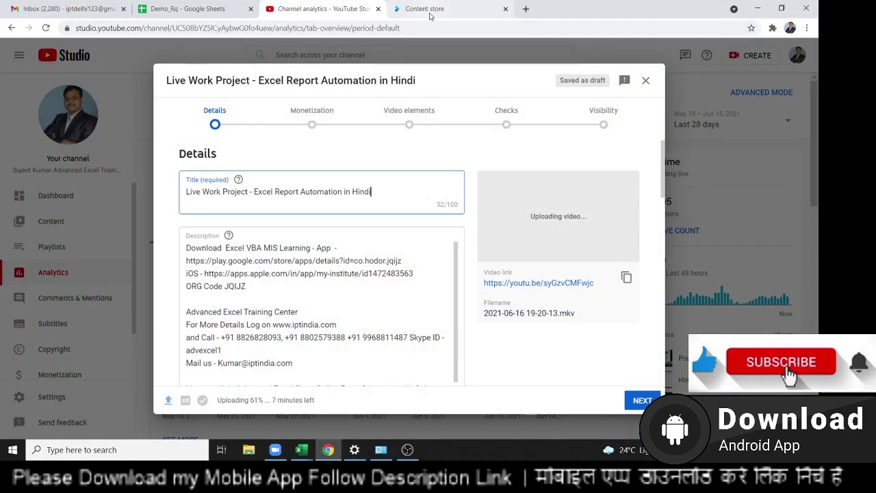
left_click(527, 9)
type("p")
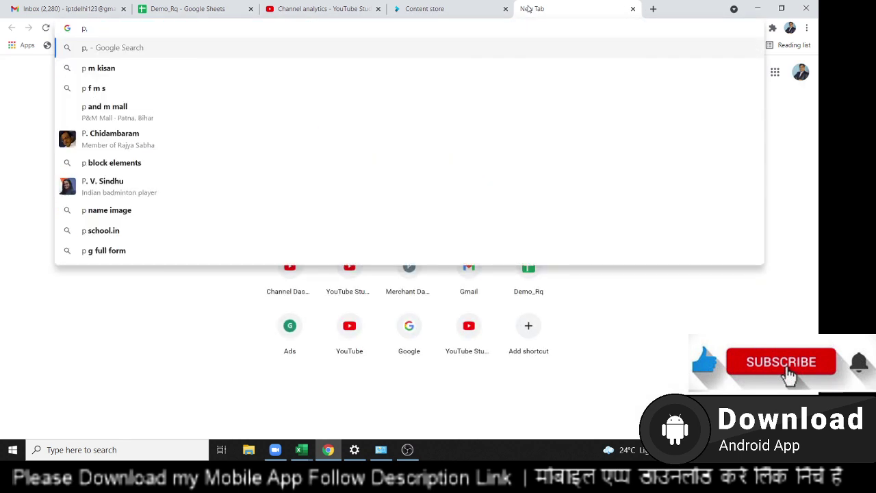
type("l")
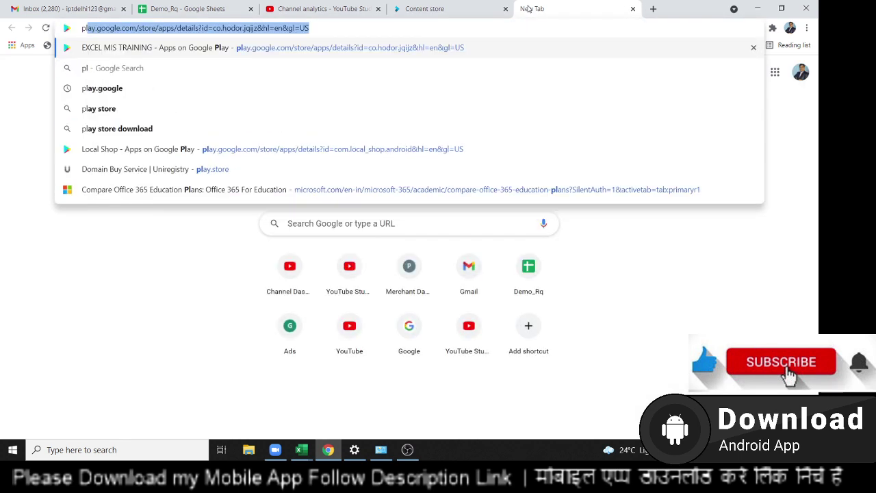
key("Return")
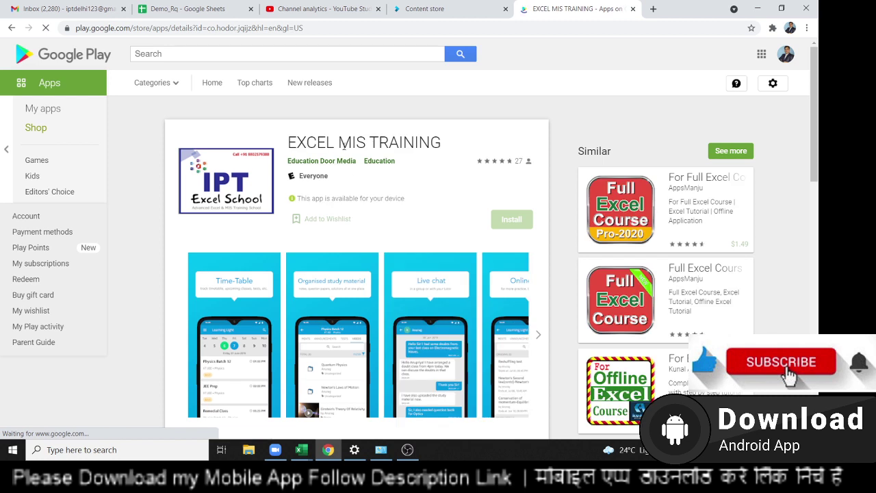
double_click(343, 142)
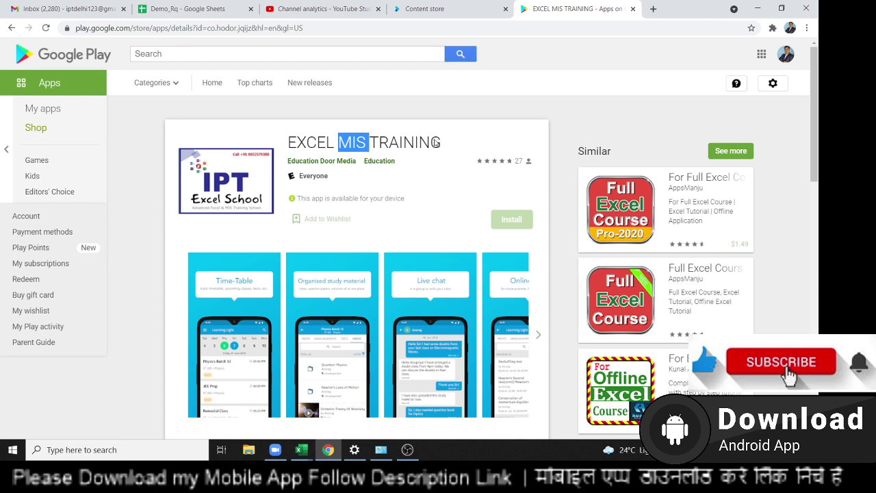
left_click(456, 9)
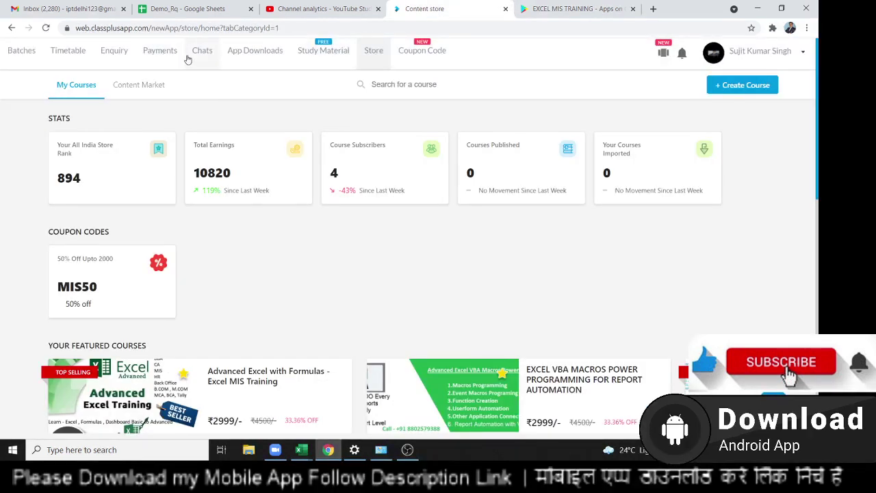
Go to the Classplus Chats page and open a student's conversation.
left_click(202, 52)
scroll(225, 339, "down", 3)
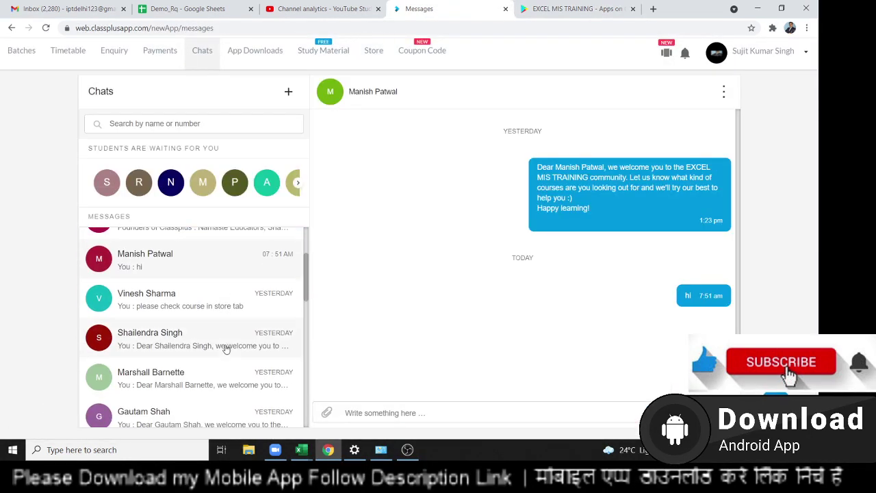
scroll(202, 352, "up", 2)
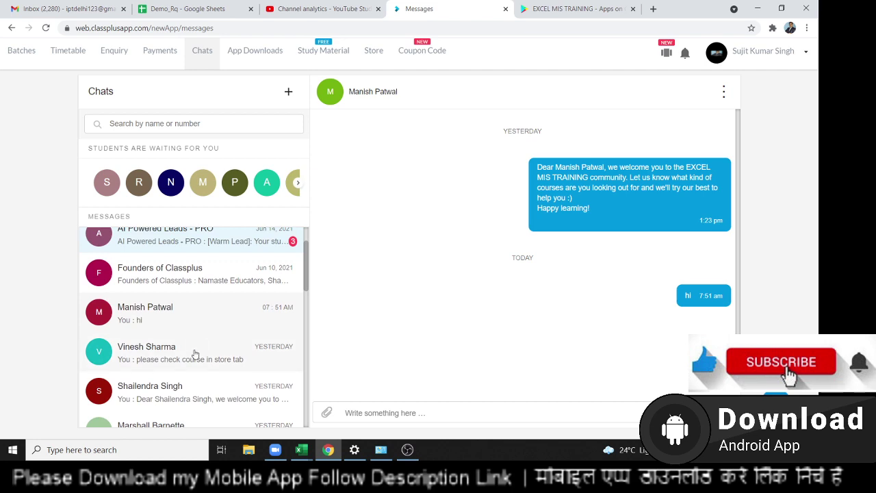
left_click(195, 354)
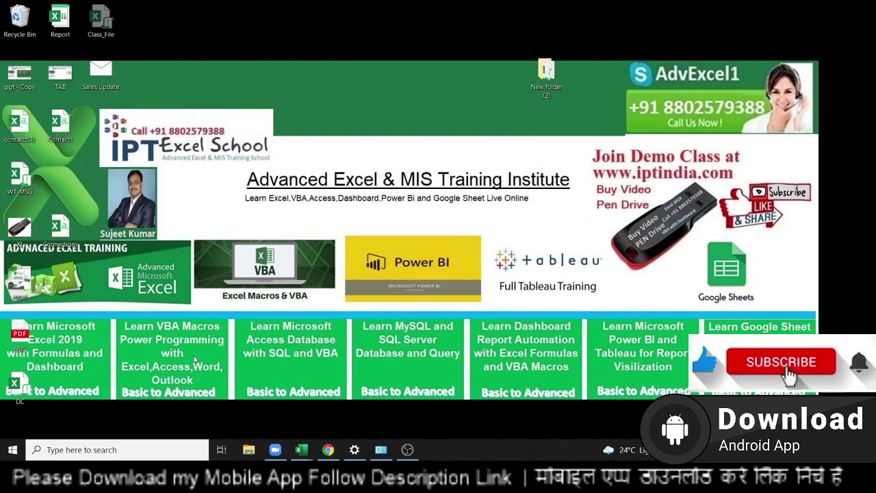
left_click(271, 452)
left_click(272, 452)
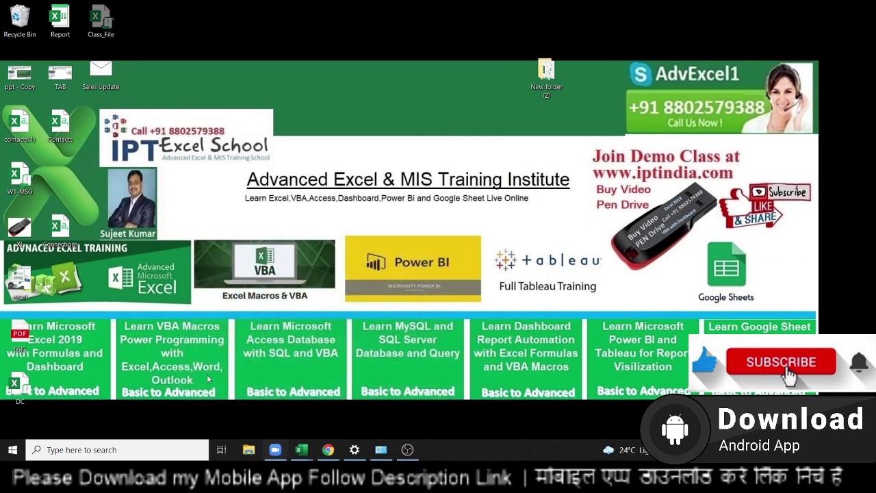